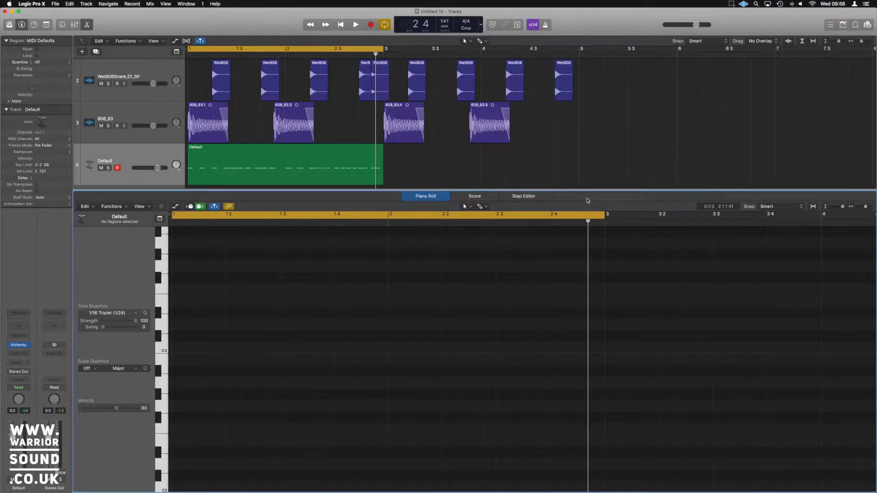
Play back the cycled first two bars and examine the Default region's C3 note pattern.
key("space")
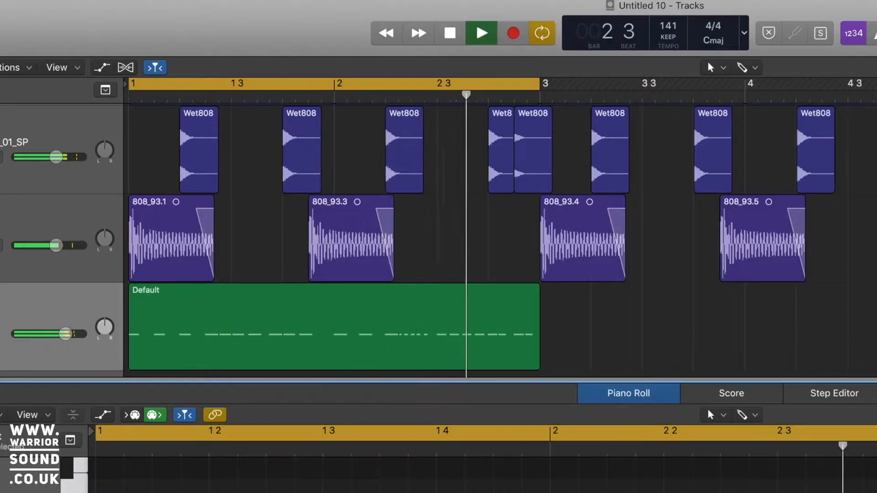
left_click(1, 334)
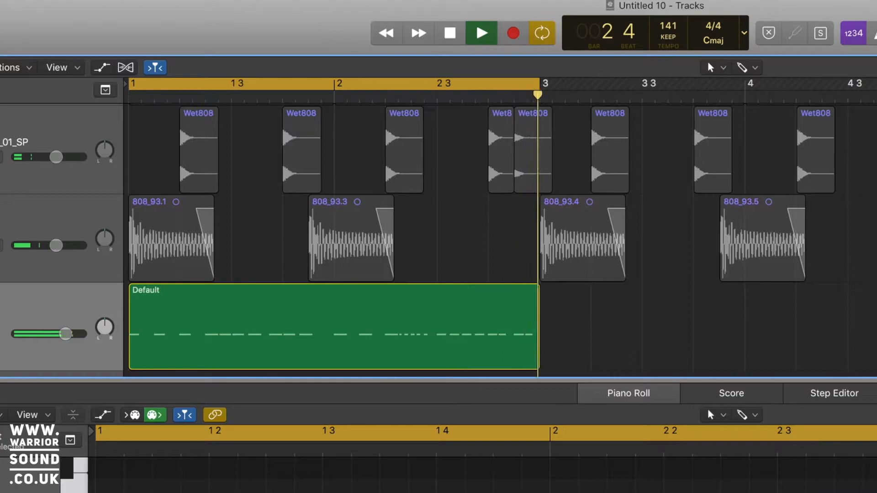
key("space")
key("s")
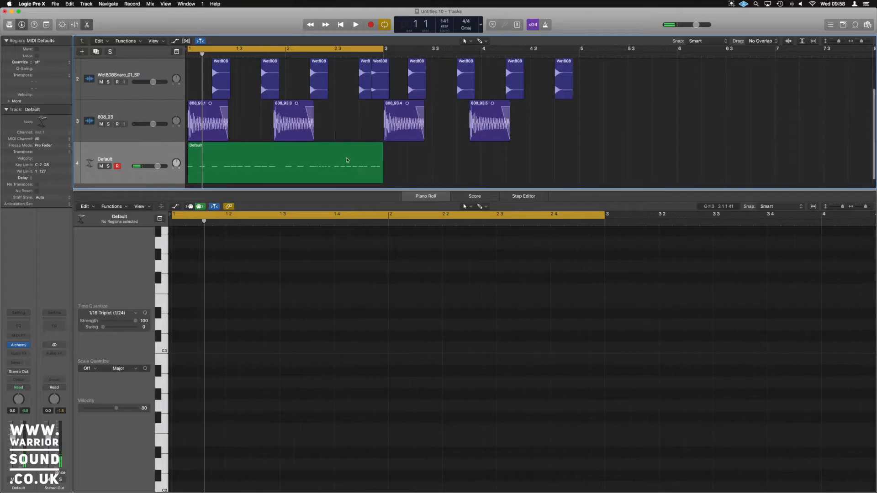
left_click(456, 309)
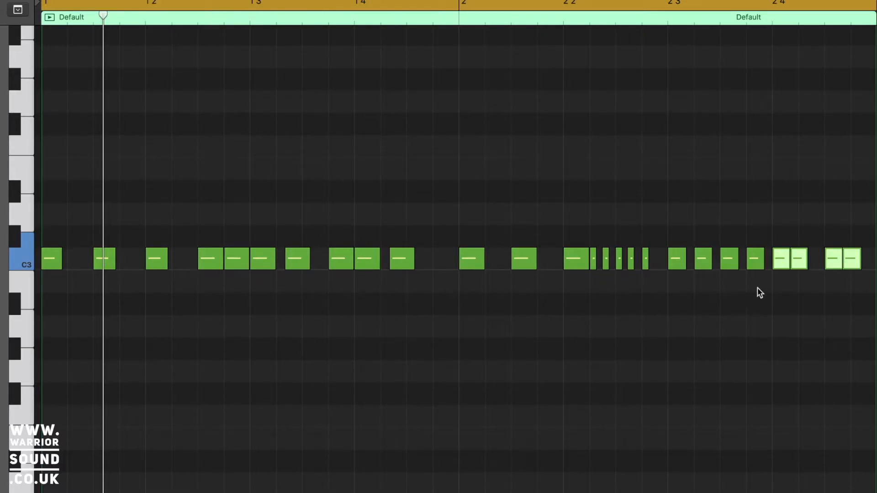
left_click(826, 179)
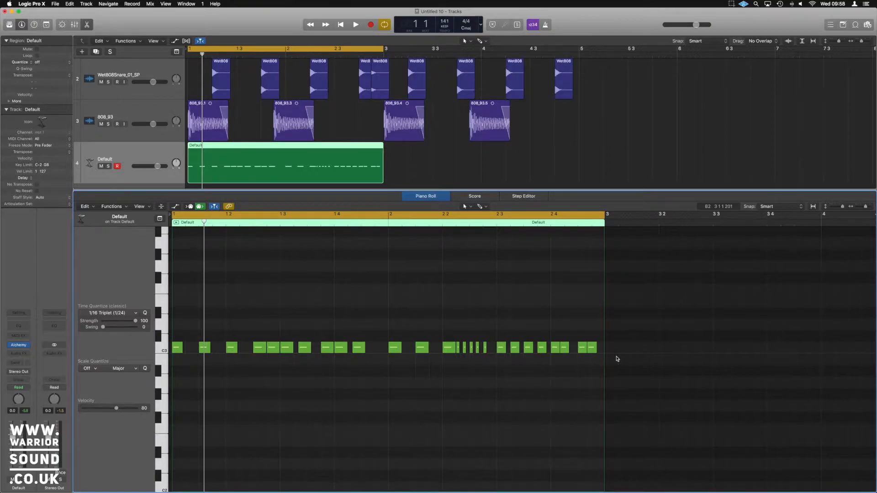
Move the cycle range to bars 3 and 4 and create an empty MIDI region at bar 3 on the Default track.
left_click_drag(330, 49, 505, 56)
key("space")
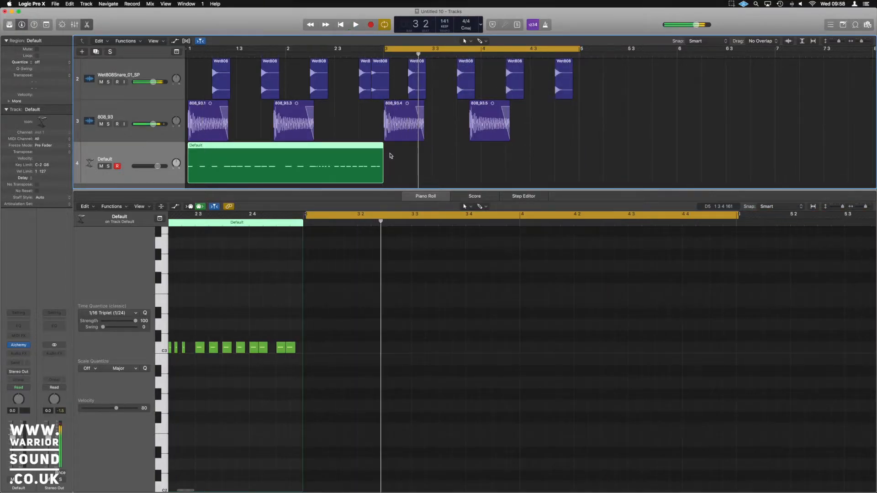
key("space")
left_click(443, 161, "super")
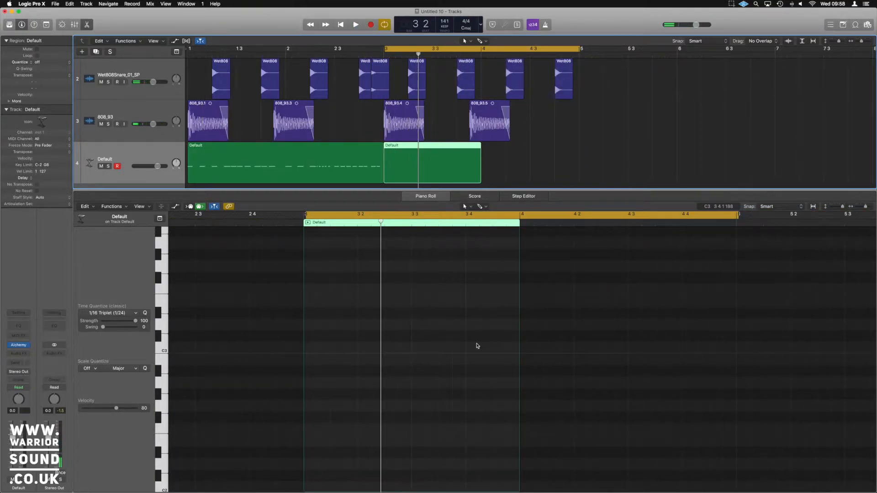
Enter four C3 notes at eighth-note spacing in the new region, at 3 1 1, 3 1 3, 3 2 1 and 3 2 3.
left_click(165, 349)
left_click(166, 350)
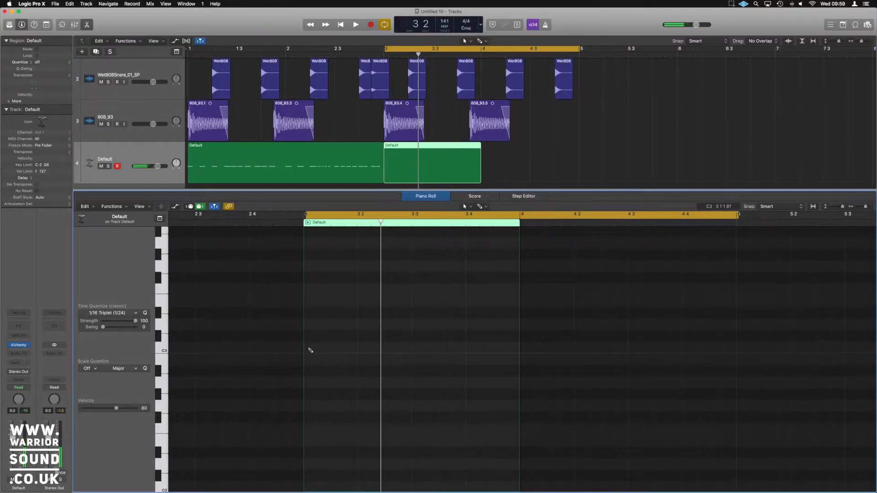
left_click(308, 348)
left_click(335, 348)
left_click(362, 348)
left_click(389, 348)
key("space")
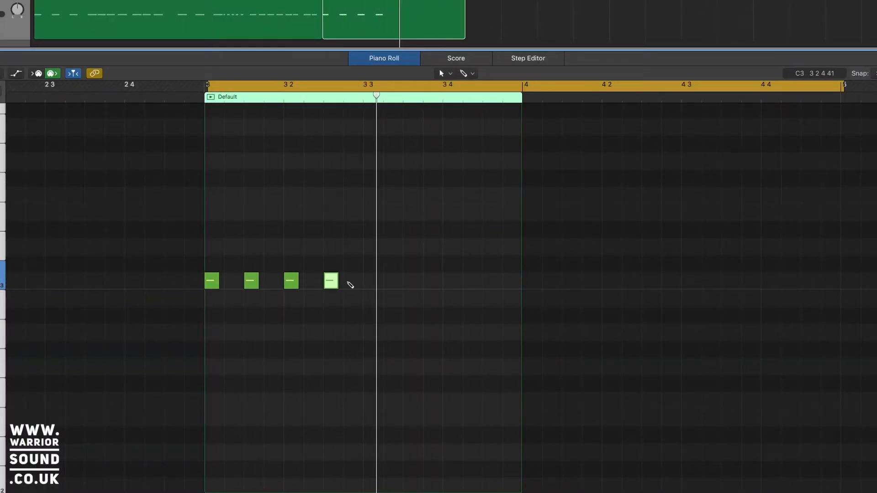
Add C3 notes on consecutive sixteenths from 3 2 4 through 3 3 4.
left_click(351, 285)
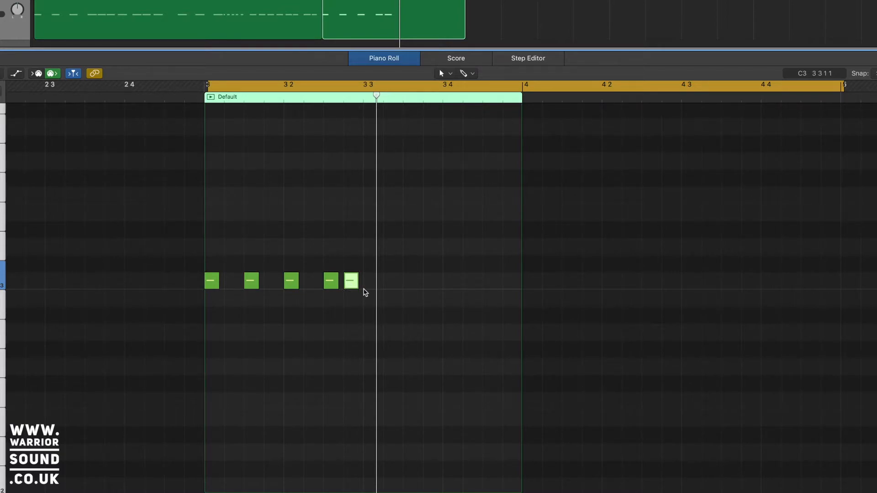
key("space")
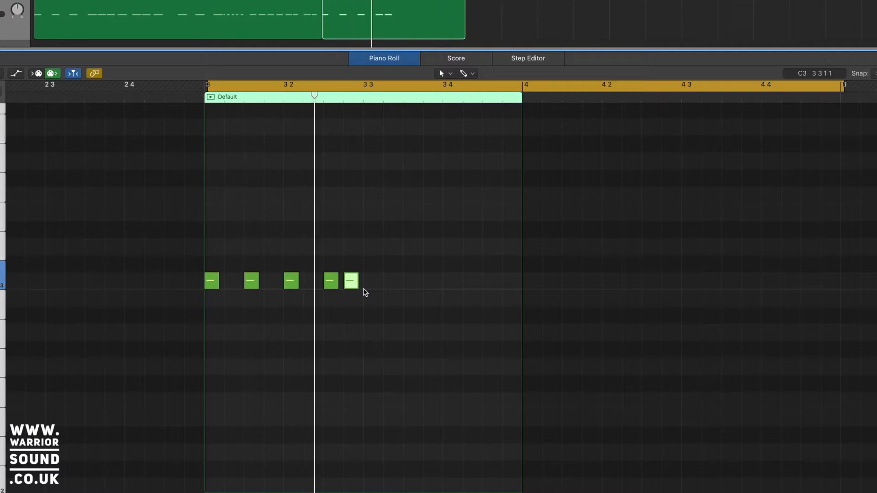
key("space")
left_click(368, 285, "super")
left_click(371, 285)
left_click(391, 285)
left_click(411, 285)
left_click(429, 285, "super")
Quantize the four C3 notes in beat 3 3 to 1/16 Triplet.
scroll(424, 307, "up", 1)
scroll(425, 306, "down", 4)
scroll(424, 307, "up", 5)
scroll(424, 306, "up", 5)
left_click_drag(415, 262, 273, 253)
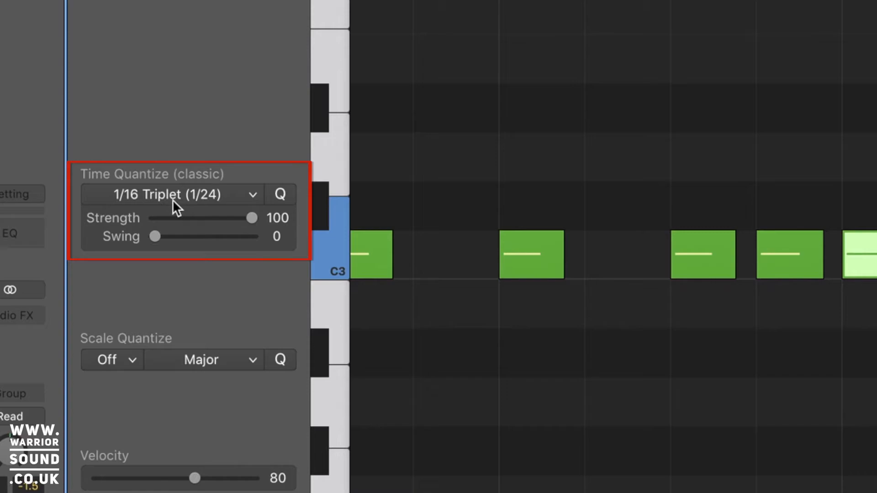
left_click(278, 195)
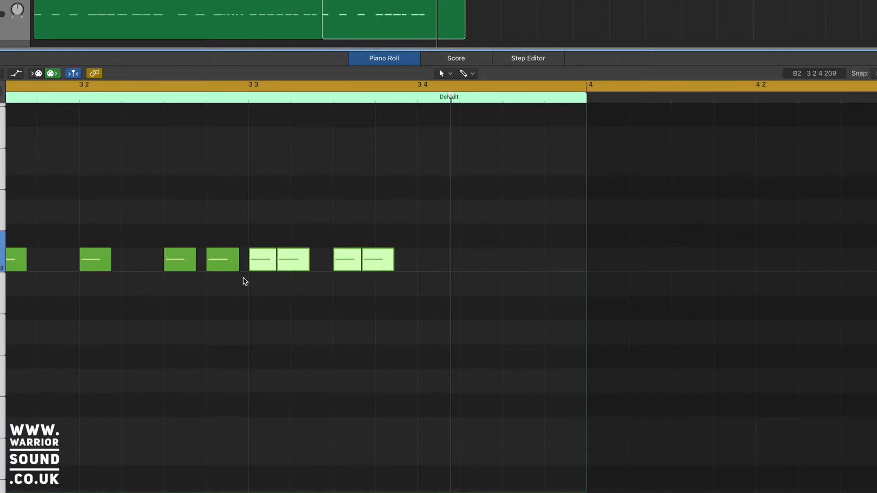
scroll(246, 281, "left", 5)
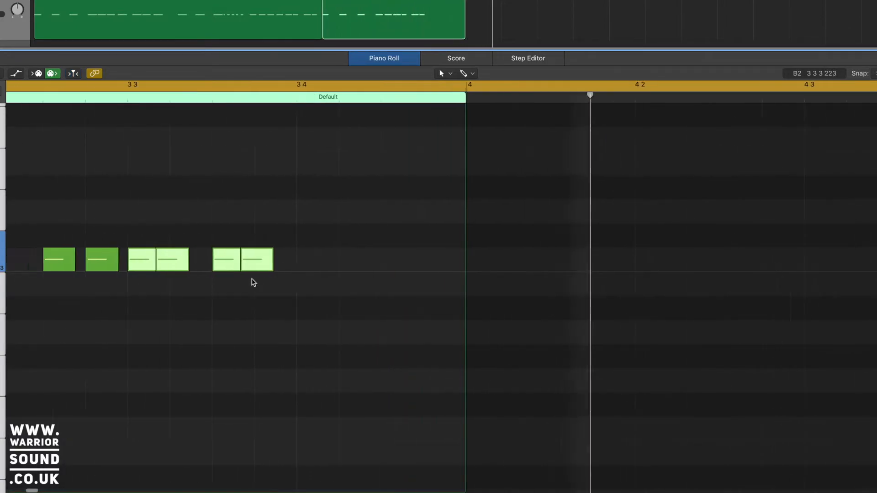
left_click(377, 260)
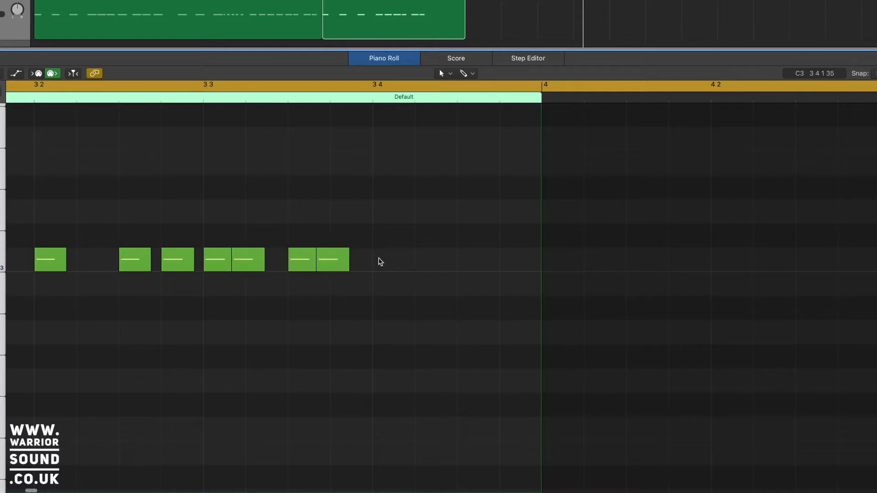
Add C3 notes at 3 4 1 and 3 4 3 and play the pattern back.
left_click(382, 262, "super")
left_click(459, 261, "super")
key("space")
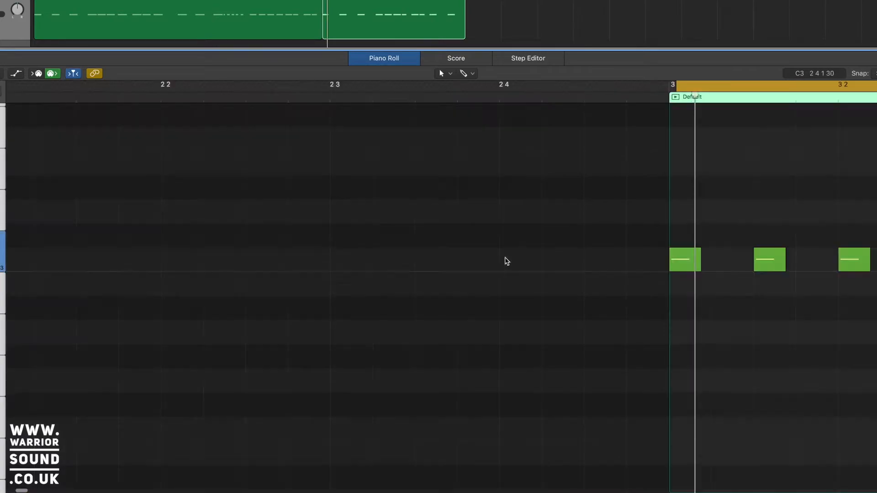
scroll(505, 259, "right", 10)
scroll(505, 261, "right", 1)
key("space")
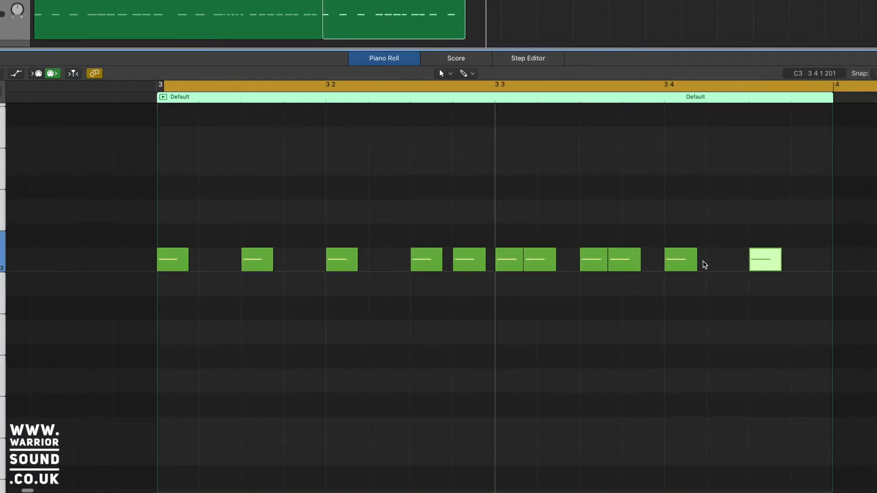
Quantize the two C3 notes in beat 3 4 to 1/8 Triplet and play the result.
left_click_drag(797, 252, 660, 248)
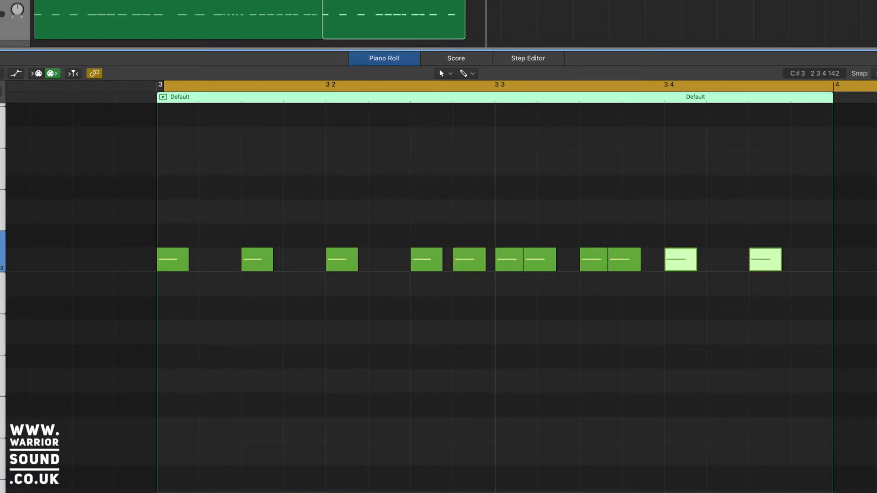
key("q")
key("space")
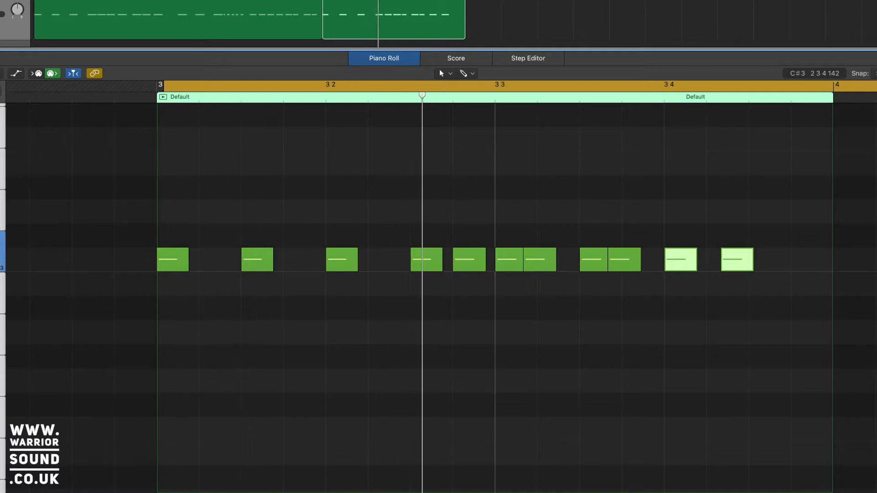
key("space")
Lengthen the new MIDI region so that it ends at bar 5.
key("super+Left")
key("super+Left")
key("super+Left")
scroll(299, 295, "right", 5)
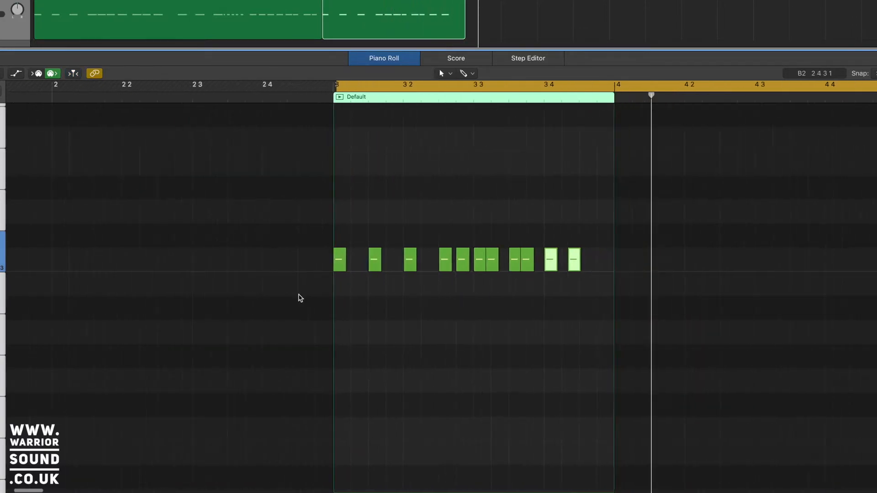
left_click_drag(570, 227, 848, 227)
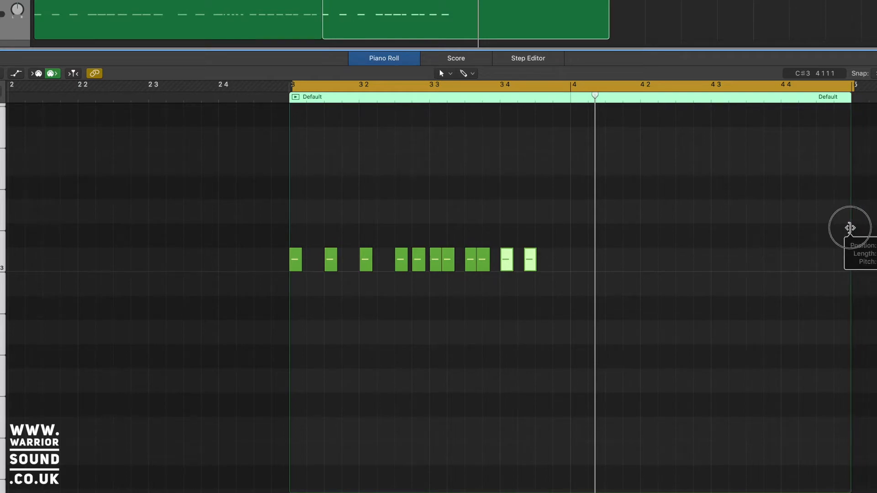
Add C3 notes at 3 4 4, 4 1 1, 4 1 3 and 4 1 4 and play the pattern.
left_click(555, 260, "super")
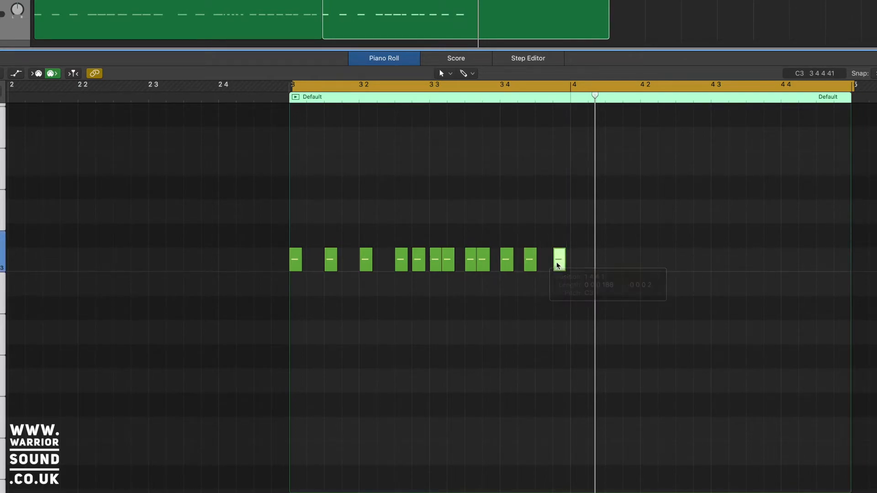
left_click(573, 259, "super")
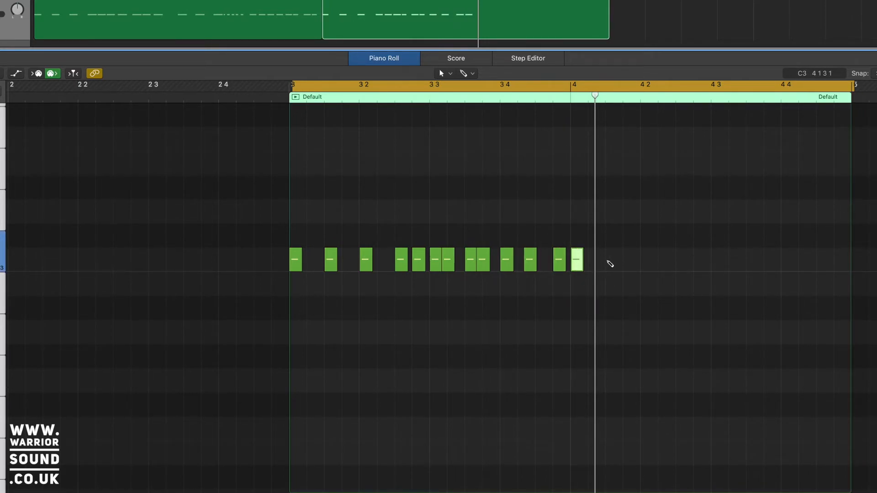
left_click(610, 260, "super")
left_click(627, 259, "super")
key("space")
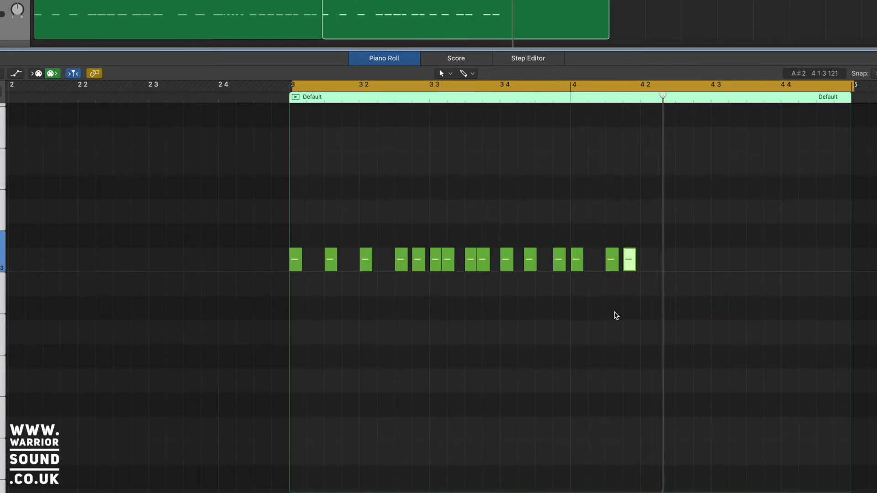
Add C3 notes at 4 2 1, 4 2 3 and 4 3 1.
left_click(646, 259, "super")
left_click(680, 260, "super")
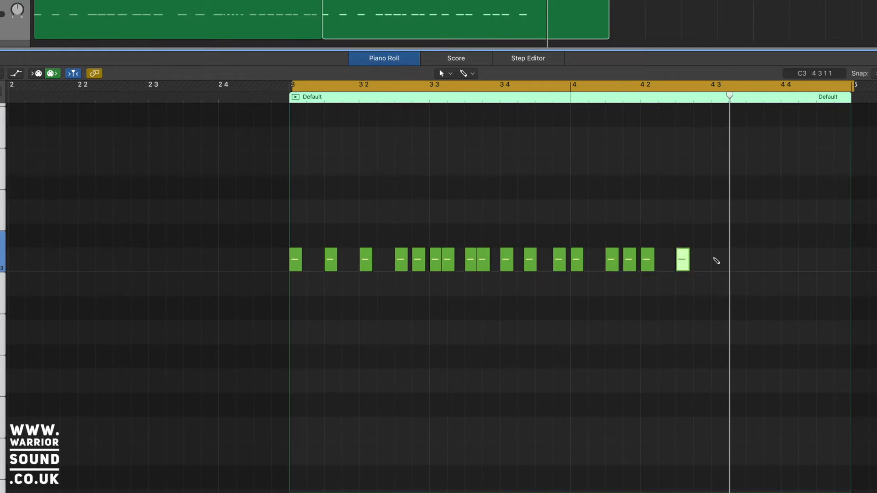
left_click(716, 259, "super")
Play the pattern back and examine the notes between beats 4 2 and 4 3 closely.
scroll(715, 261, "up", 5)
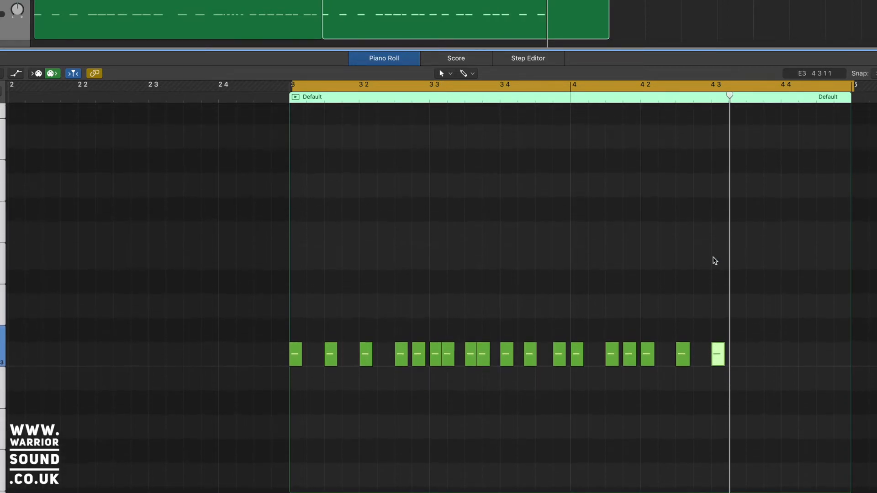
scroll(714, 259, "down", 3)
key("super+Right")
key("super+Right")
key("super+Right")
key("super+Right")
key("super+Right")
scroll(688, 319, "up", 3)
left_click(671, 316)
key("space")
left_click(660, 304)
scroll(664, 303, "right", 2)
scroll(665, 304, "right", 6)
key("space")
scroll(813, 329, "right", 7)
scroll(800, 330, "left", 5)
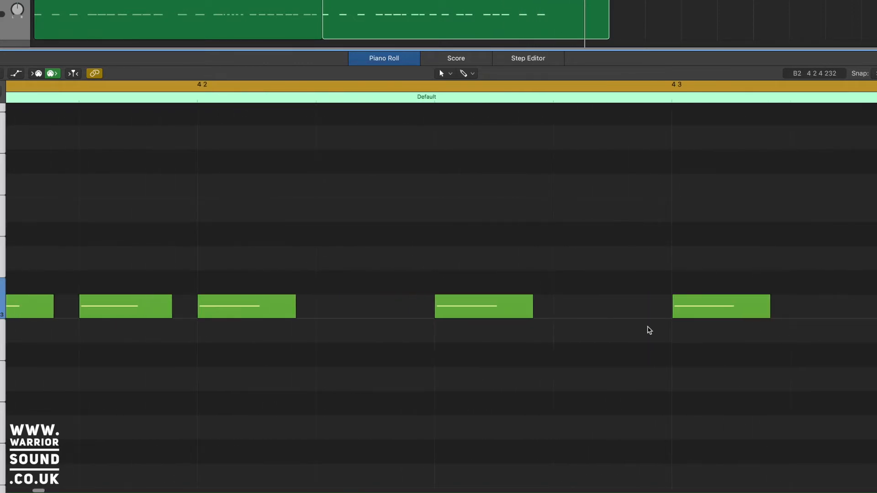
Replace the C3 notes at 4 2 3 and 4 3 1 with a roll of four short notes about 1/32 apart, starting at 4 2 3.
left_click(507, 303)
key("Delete")
left_click(670, 308)
left_click_drag(670, 309, 516, 309)
left_click(451, 306, "shift")
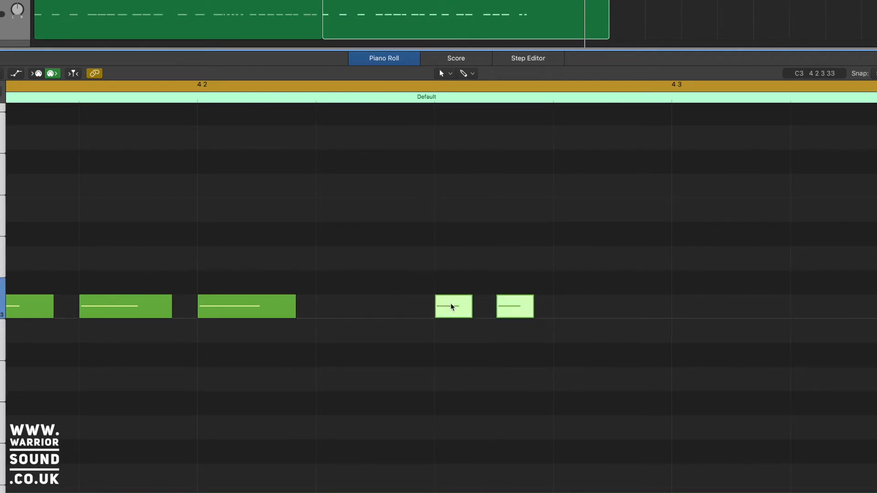
left_click_drag(451, 306, 571, 309)
left_click(675, 307)
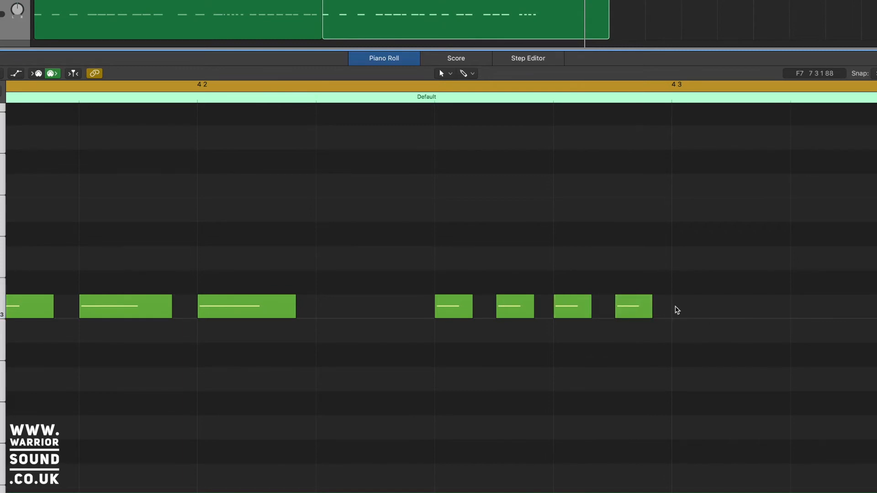
Add short C3 notes on every sixteenth from 4 3 1 to 4 4 4 and select the four in beat 4 4.
left_click(680, 308, "super")
scroll(678, 307, "down", 10)
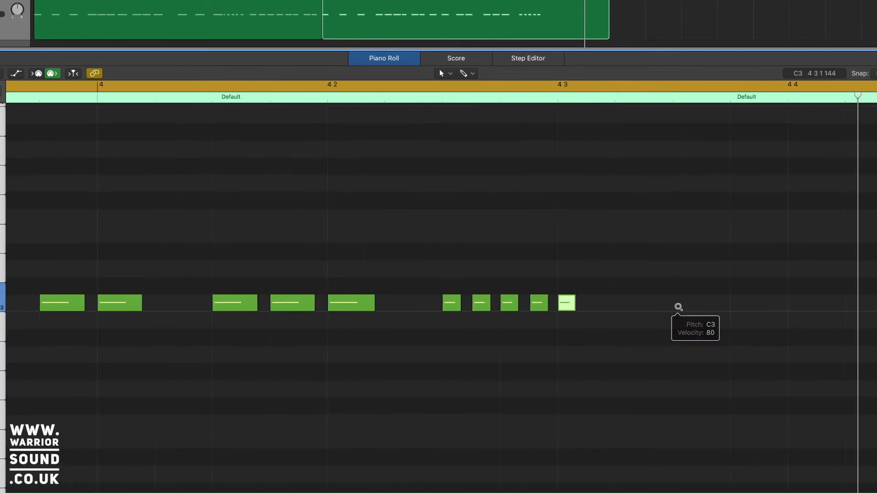
scroll(678, 307, "right", 2)
scroll(680, 310, "right", 1)
left_click(653, 305, "super")
left_click(684, 305, "super")
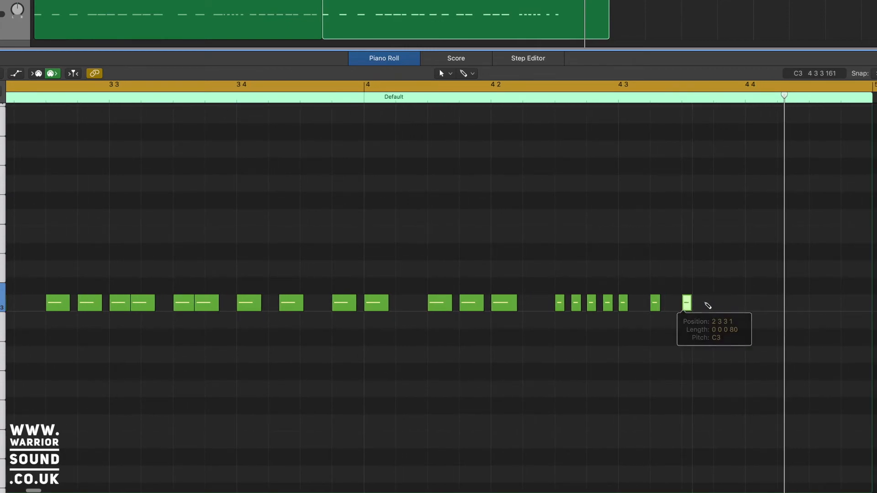
left_click(716, 305, "super")
left_click(749, 305, "super")
left_click(780, 305, "super")
left_click(812, 305, "super")
left_click(846, 304, "super")
left_click(782, 304, "shift")
left_click(749, 304, "shift")
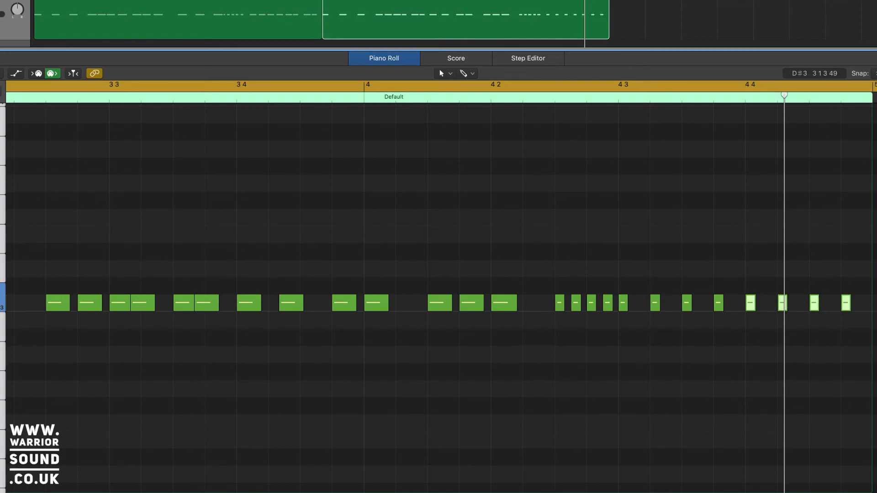
Extend the cycle range to cover bars 1 to 4 and play back the full beat.
key("space")
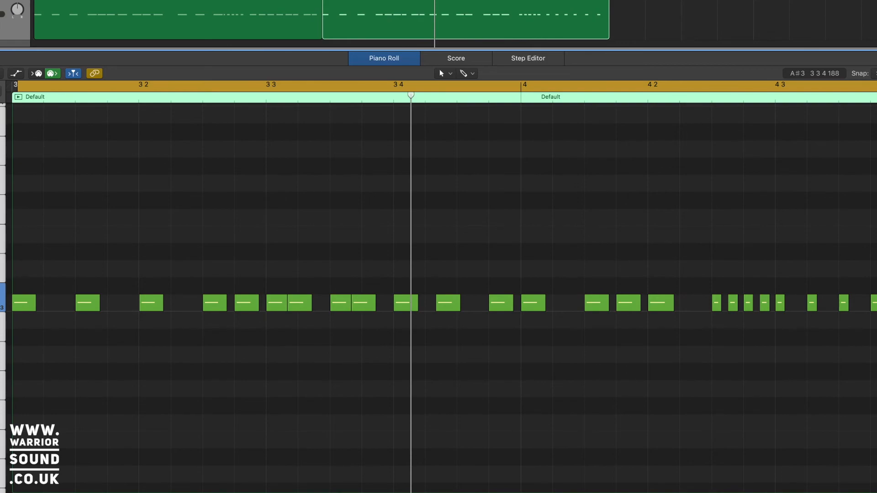
scroll(438, 21, "left", 1)
left_click(731, 20)
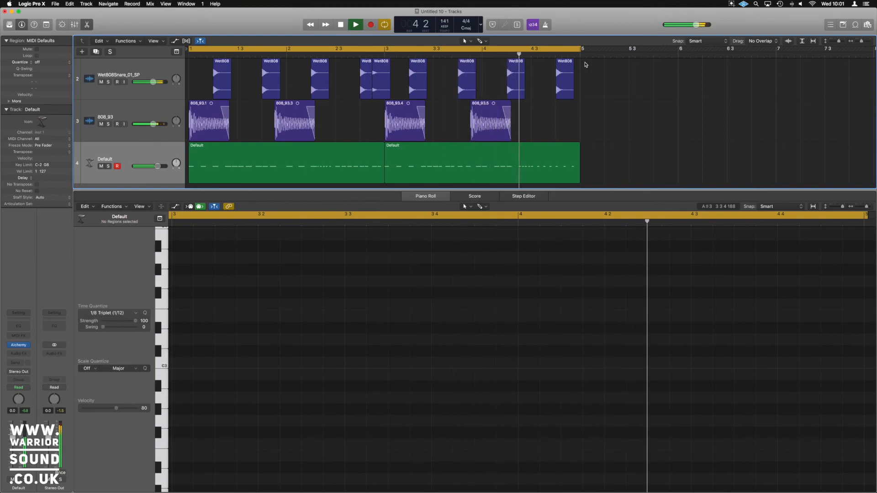
key("space")
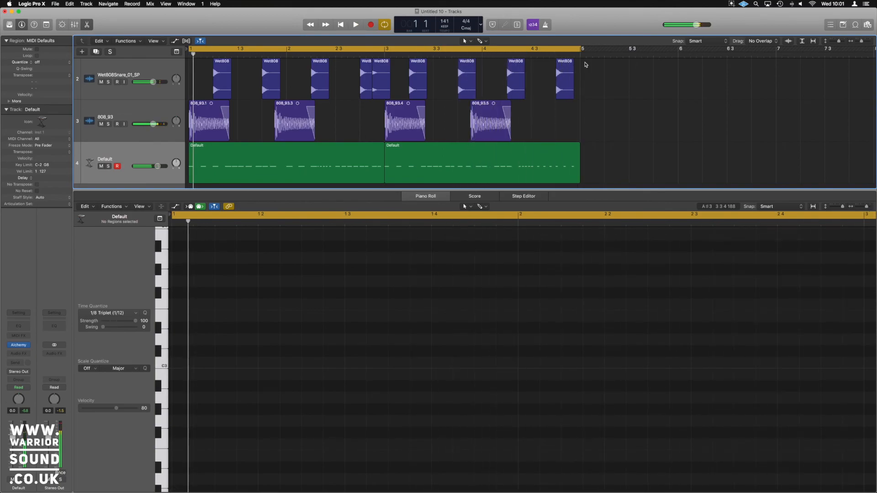